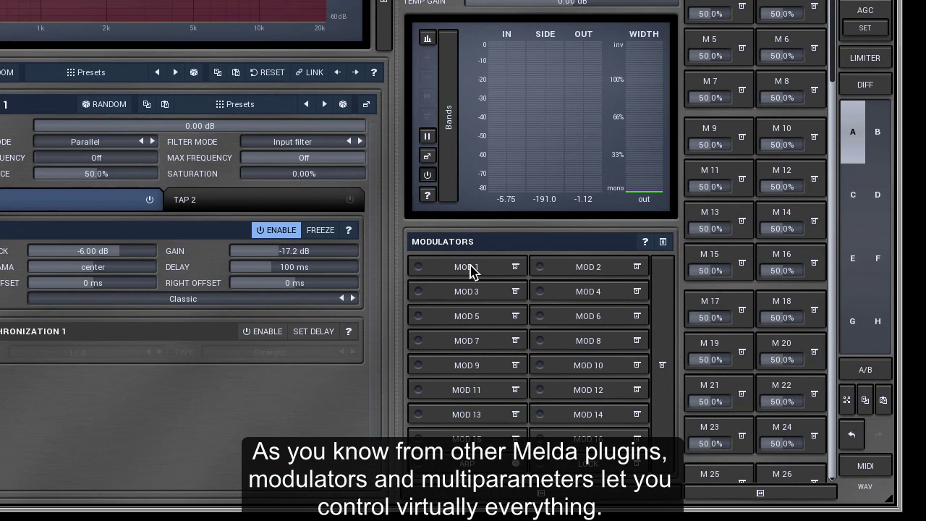
Step: Have modulator 1 learn Tap 1's delay time (128 ms) and gain (-19.2 dB)
{"action": "right_click", "coordinate": [470, 271]}
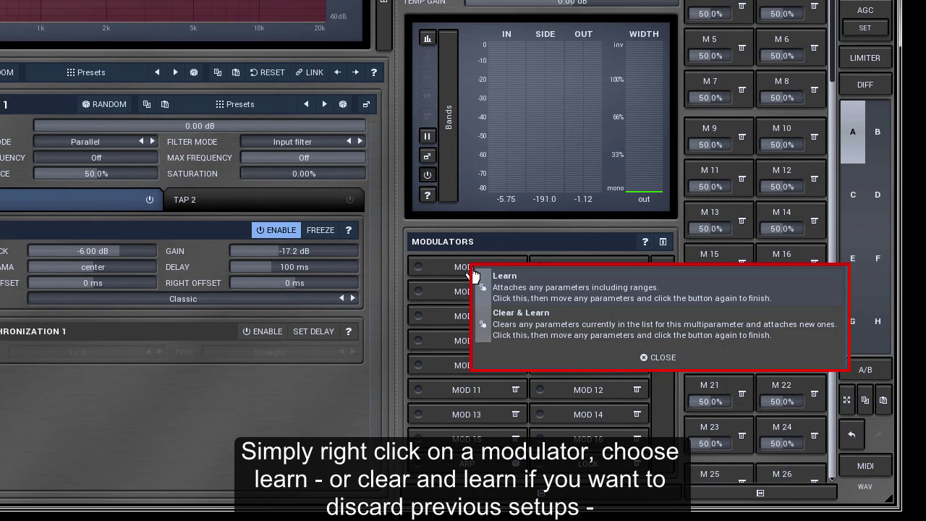
{"action": "left_click", "coordinate": [607, 329]}
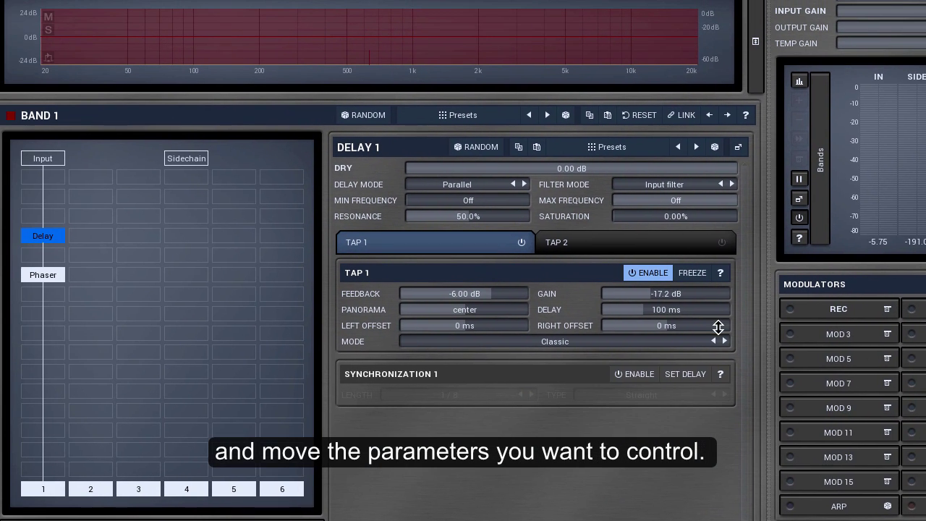
{"action": "left_click_drag", "start_coordinate": [642, 310], "coordinate": [663, 310]}
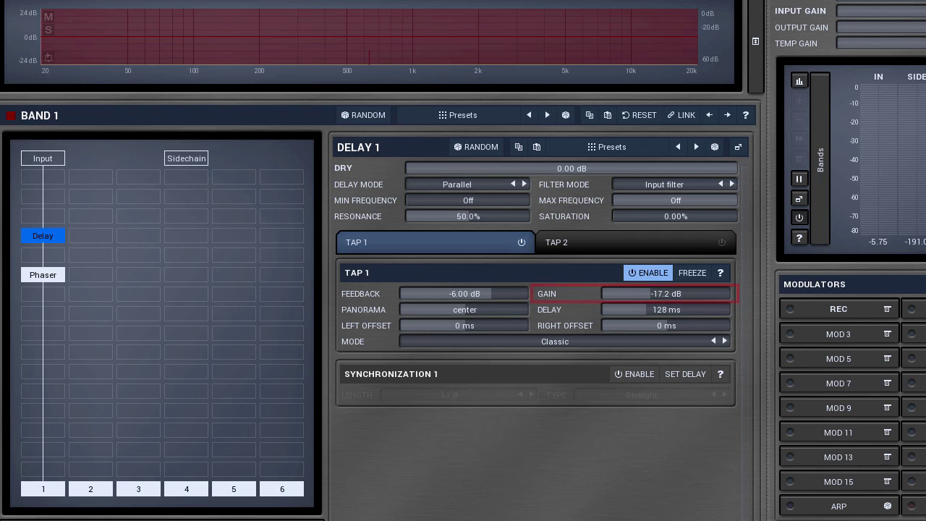
{"action": "left_click_drag", "start_coordinate": [665, 293], "coordinate": [684, 293]}
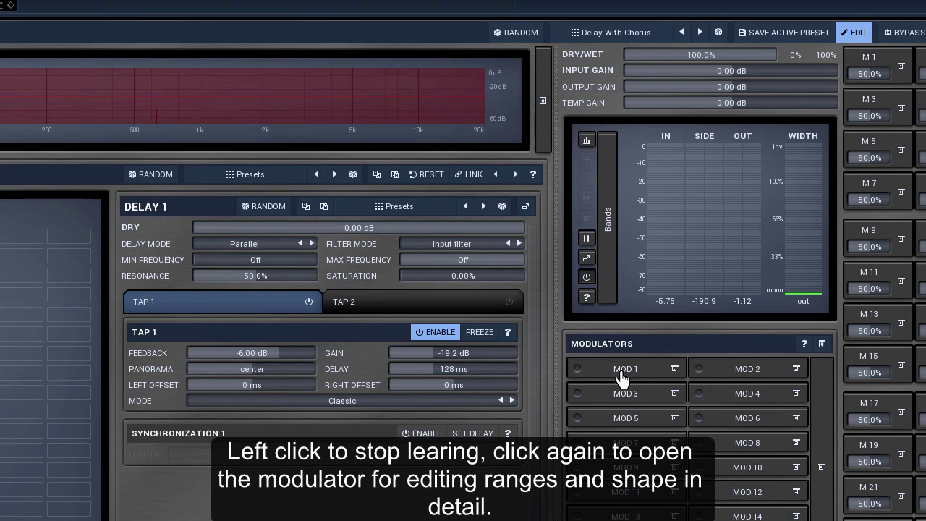
Step: In Modulator 1's editor, invert the Tap 1 gain target and set the shape to 28% sine, 72% harmonics
{"action": "left_click", "coordinate": [623, 372]}
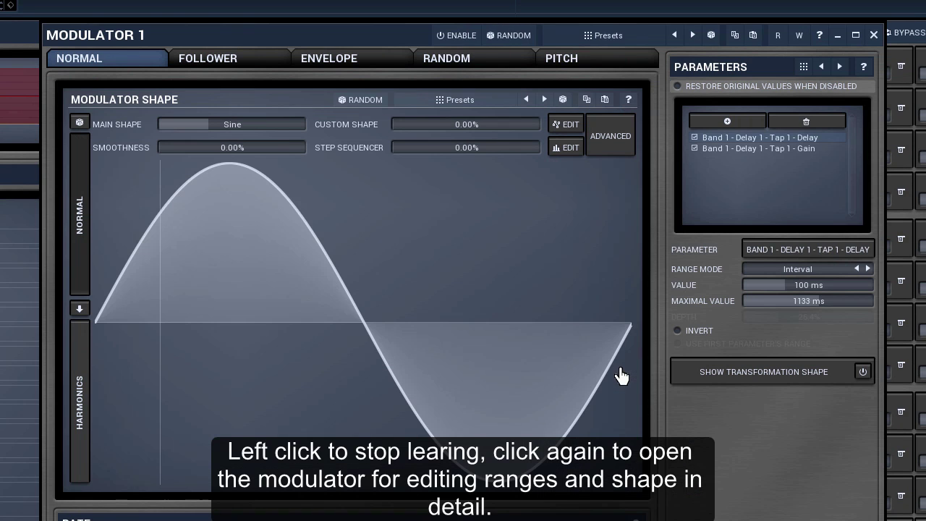
{"action": "left_click", "coordinate": [804, 150]}
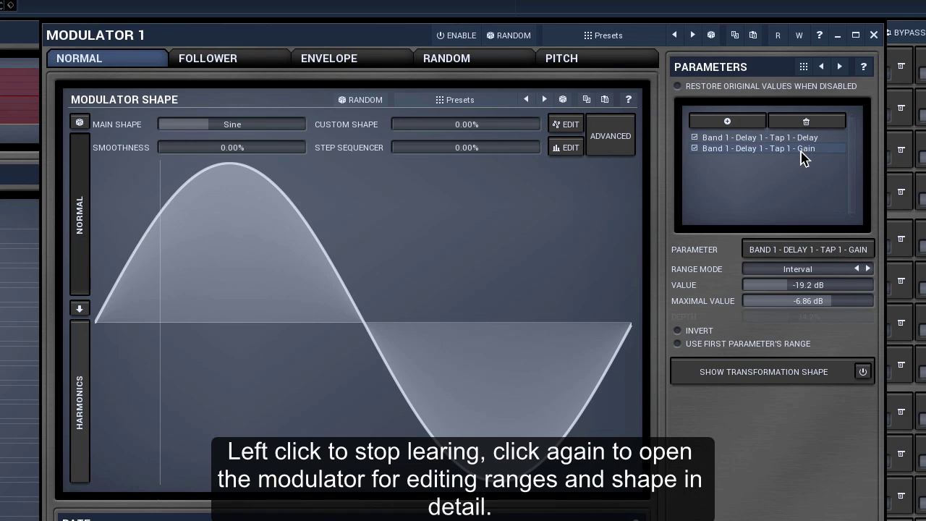
{"action": "left_click", "coordinate": [703, 332]}
{"action": "left_click_drag", "start_coordinate": [234, 130], "coordinate": [238, 123]}
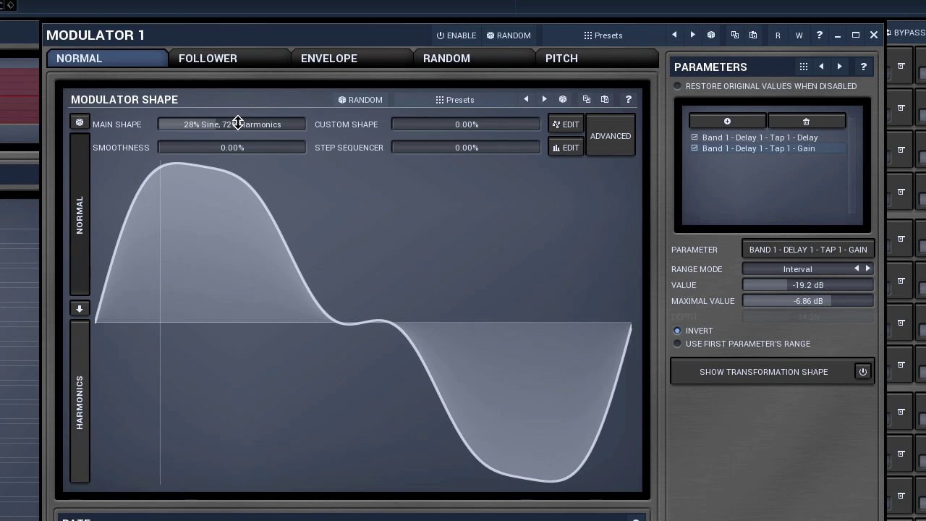
{"action": "left_click", "coordinate": [872, 35]}
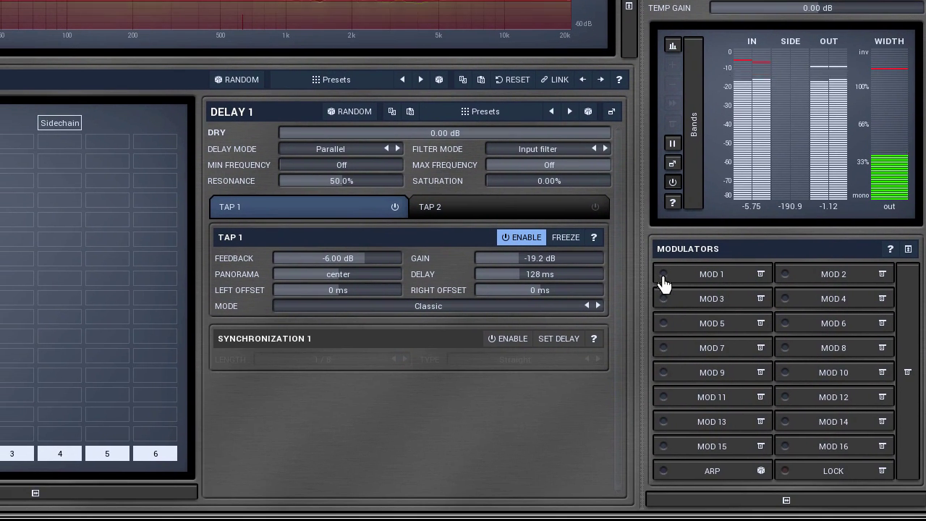
Step: Enable modulator 1, have M 1 clear-and-learn Phaser Dry/Wet and Feedback, then lower M 1 to 0%
{"action": "left_click", "coordinate": [662, 275]}
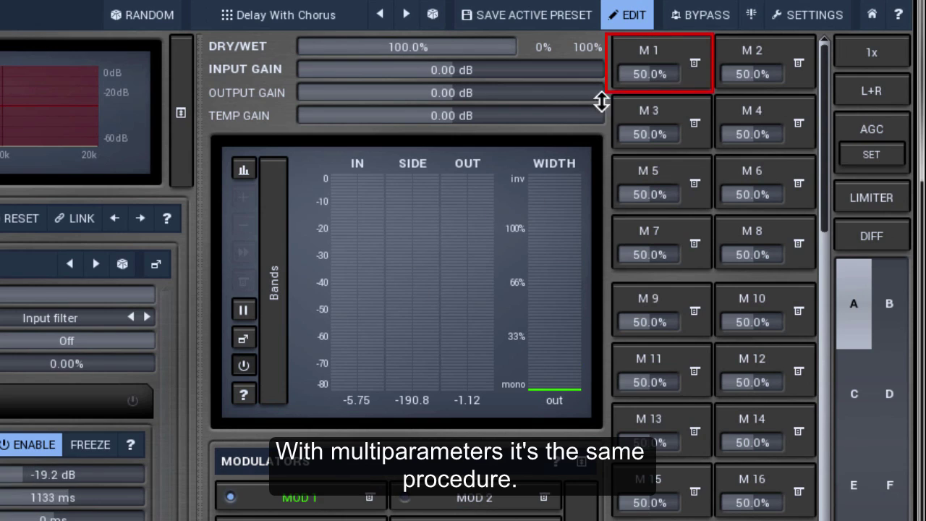
{"action": "left_click", "coordinate": [653, 51]}
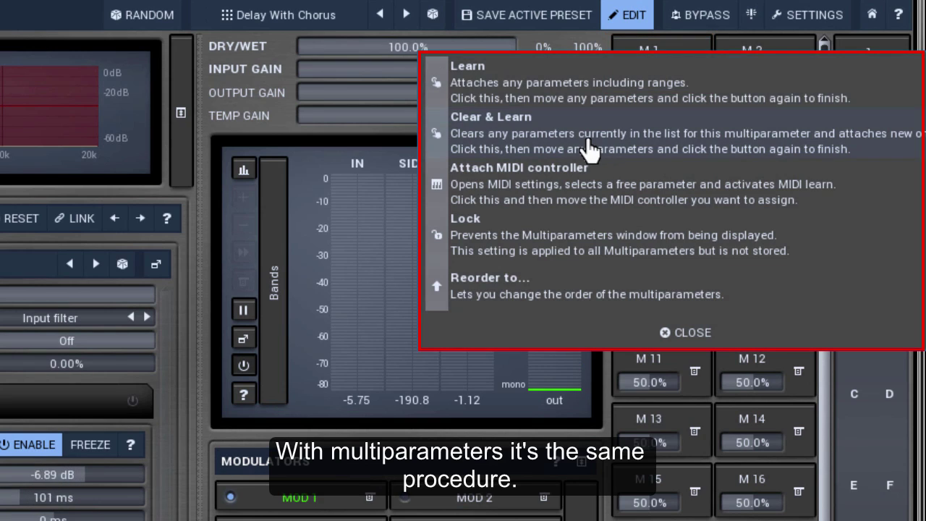
{"action": "left_click", "coordinate": [588, 137]}
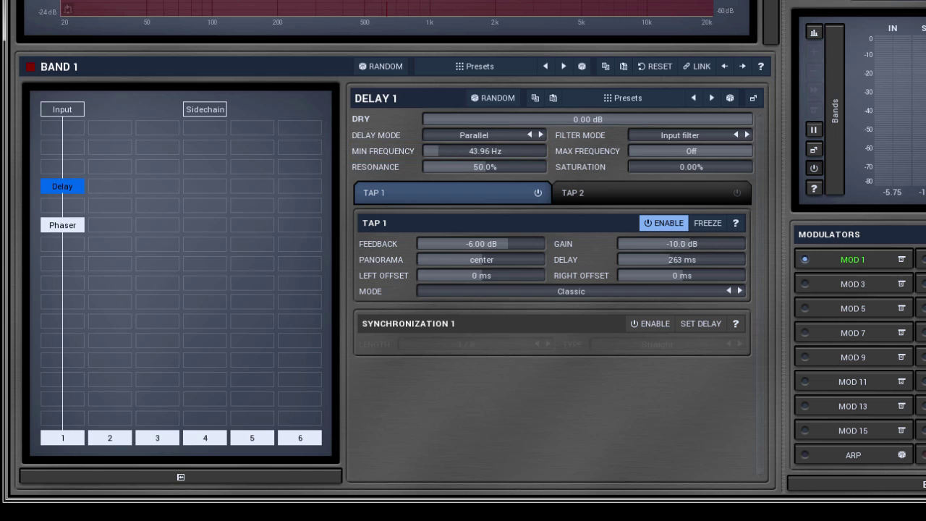
{"action": "left_click", "coordinate": [68, 226]}
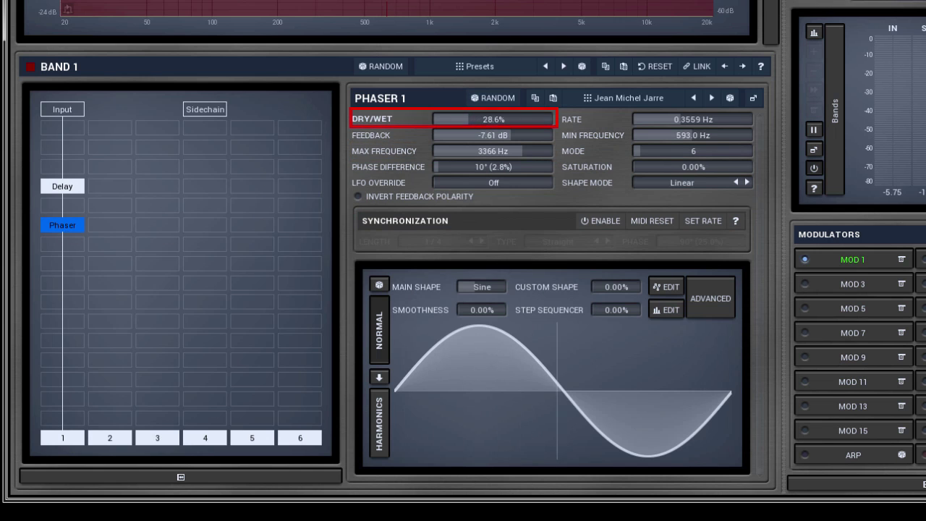
{"action": "mouse_move", "coordinate": [492, 119]}
{"action": "left_mouse_down"}
{"action": "mouse_move", "coordinate": [531, 140]}
{"action": "mouse_move", "coordinate": [531, 130]}
{"action": "left_mouse_up"}
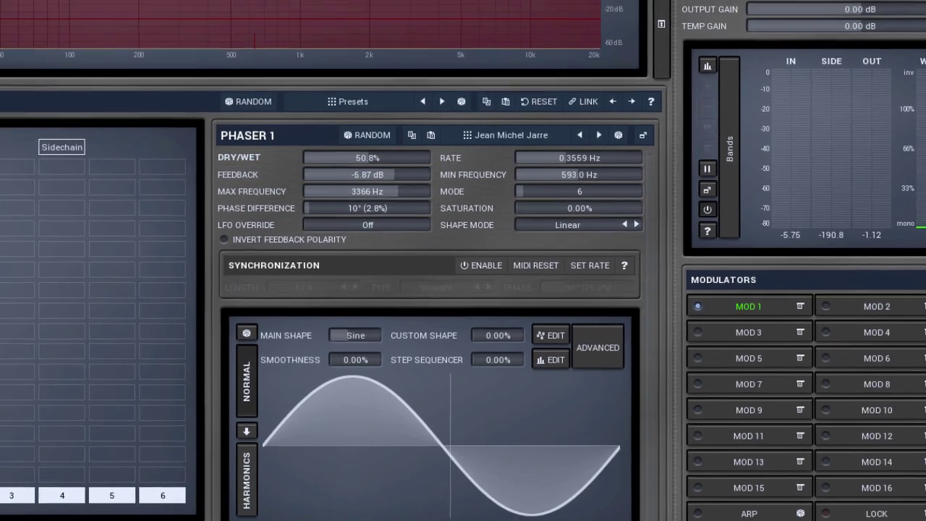
{"action": "left_click_drag", "start_coordinate": [367, 175], "coordinate": [367, 190]}
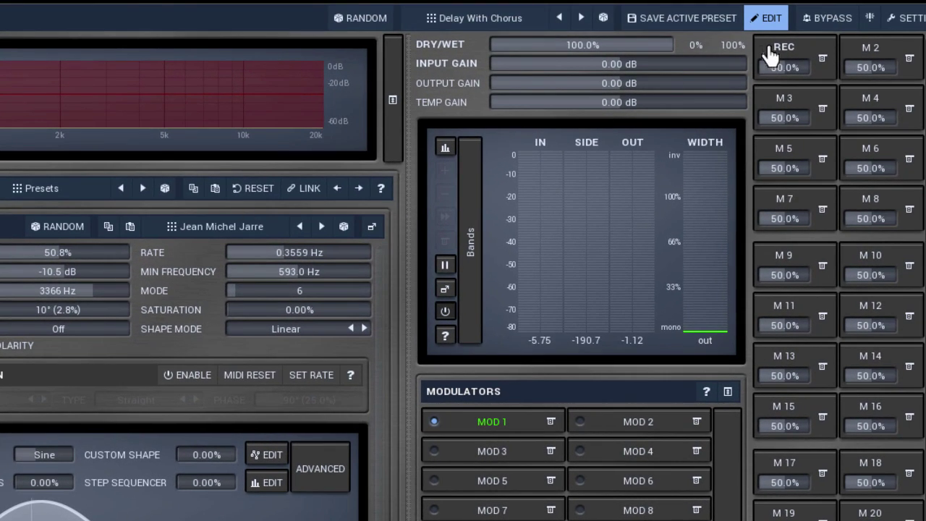
{"action": "mouse_move", "coordinate": [798, 66]}
{"action": "left_mouse_down"}
{"action": "mouse_move", "coordinate": [796, 94]}
{"action": "mouse_move", "coordinate": [784, 101]}
{"action": "mouse_move", "coordinate": [784, 72]}
{"action": "left_mouse_up"}
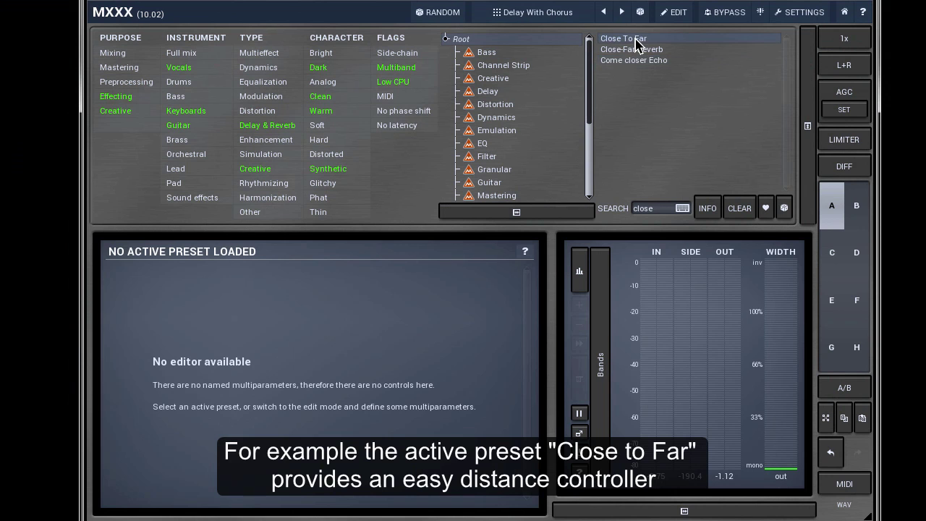
Step: Load the Close To Far preset and lower its In Your Face multiparameter in the full editor
{"action": "left_click", "coordinate": [636, 41]}
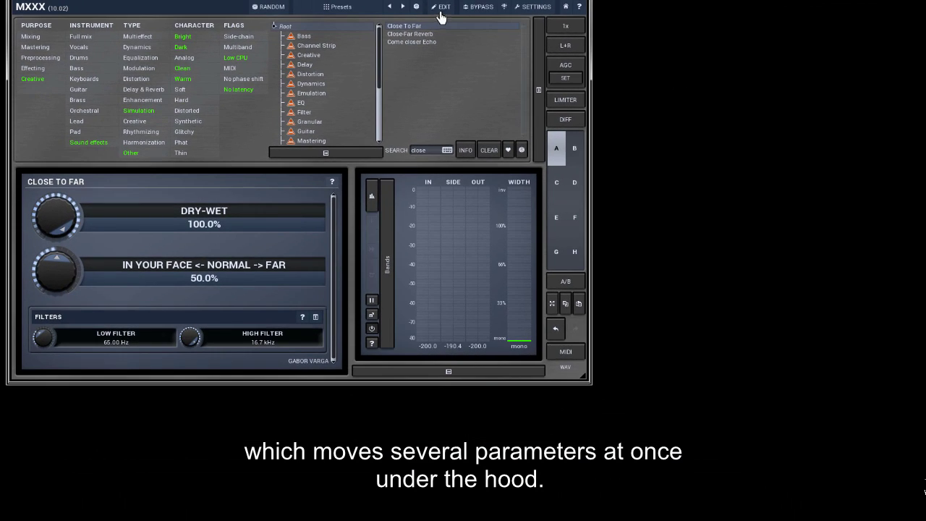
{"action": "left_click", "coordinate": [442, 7]}
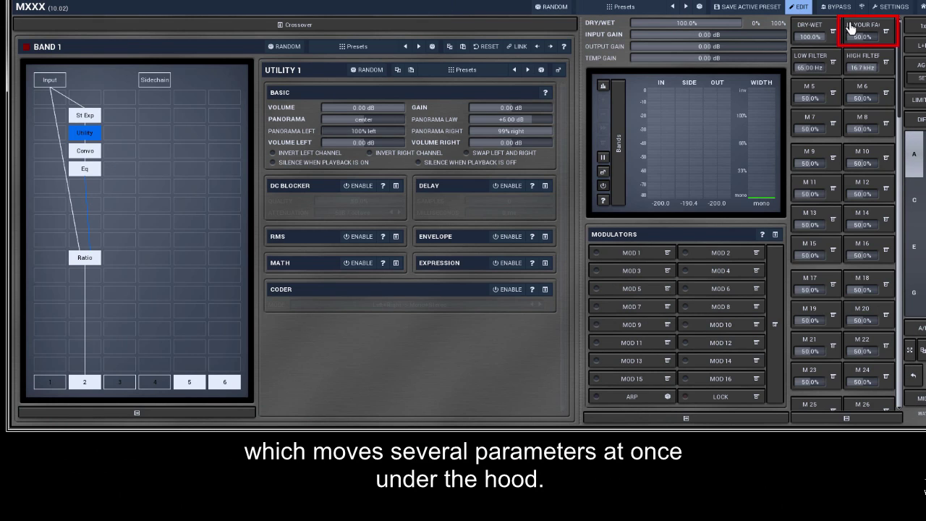
{"action": "left_click", "coordinate": [851, 26]}
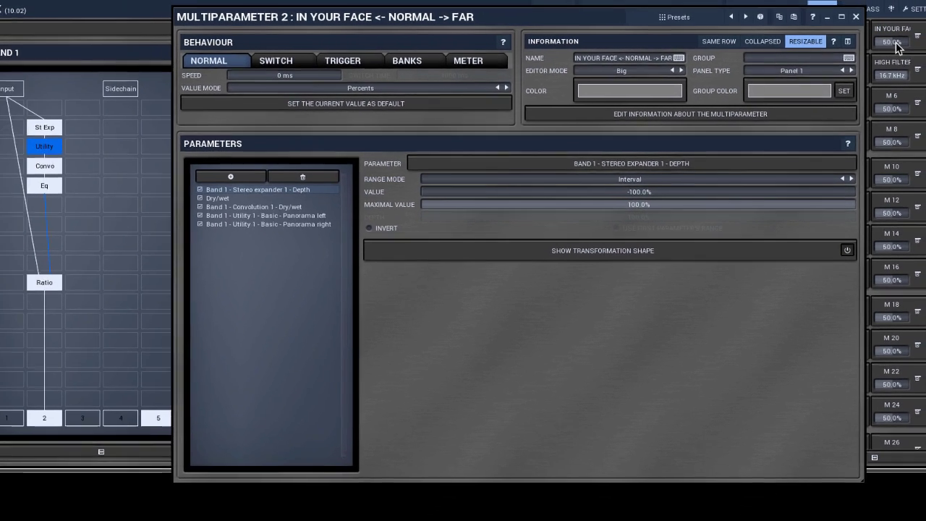
{"action": "left_click", "coordinate": [890, 36]}
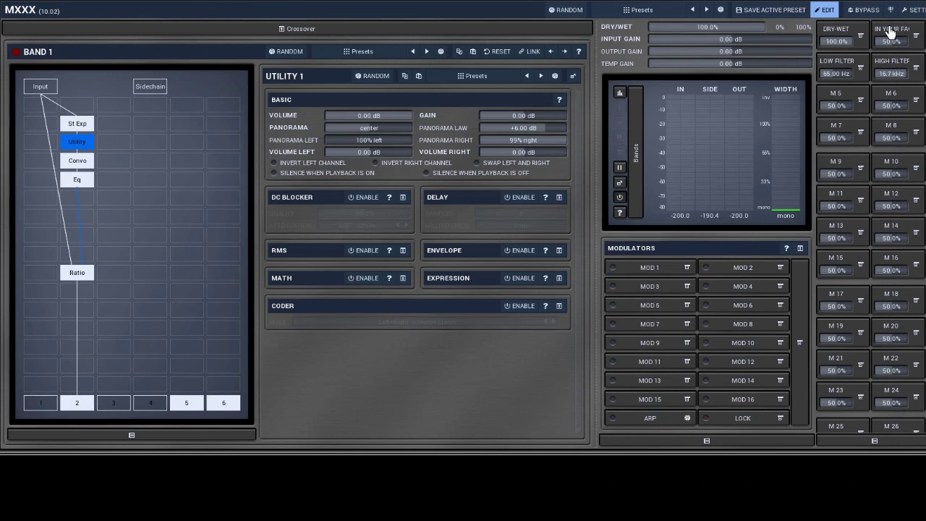
{"action": "mouse_move", "coordinate": [891, 36]}
{"action": "left_mouse_down"}
{"action": "mouse_move", "coordinate": [891, 65]}
{"action": "mouse_move", "coordinate": [891, 22]}
{"action": "left_mouse_up"}
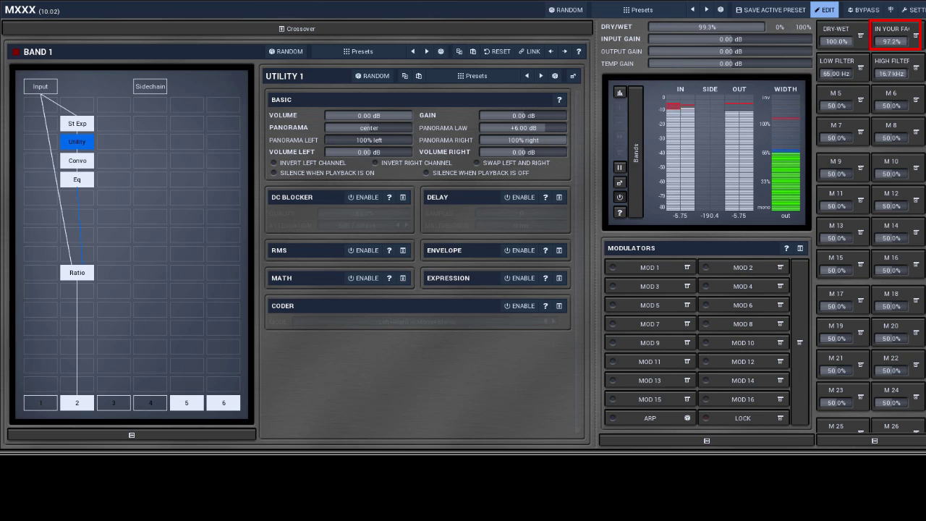
{"action": "left_click_drag", "start_coordinate": [891, 41], "coordinate": [891, 54]}
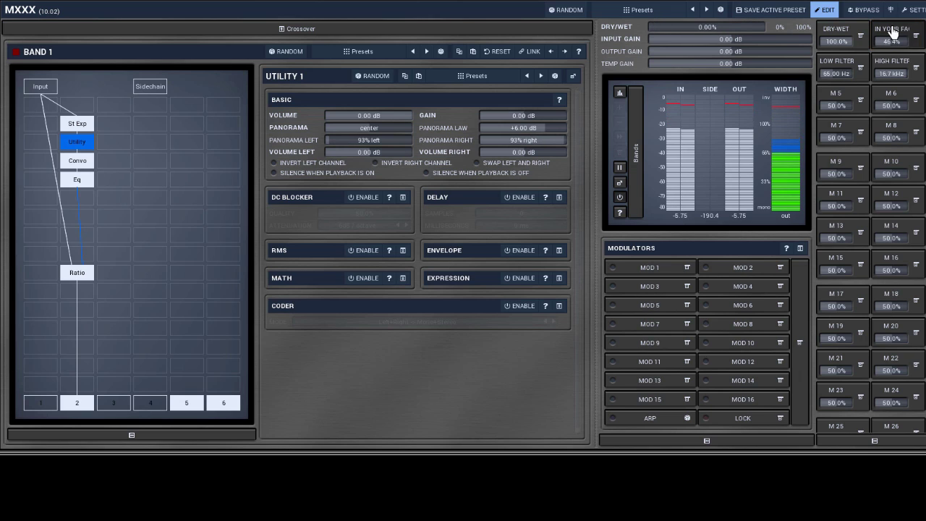
{"action": "left_click", "coordinate": [893, 31]}
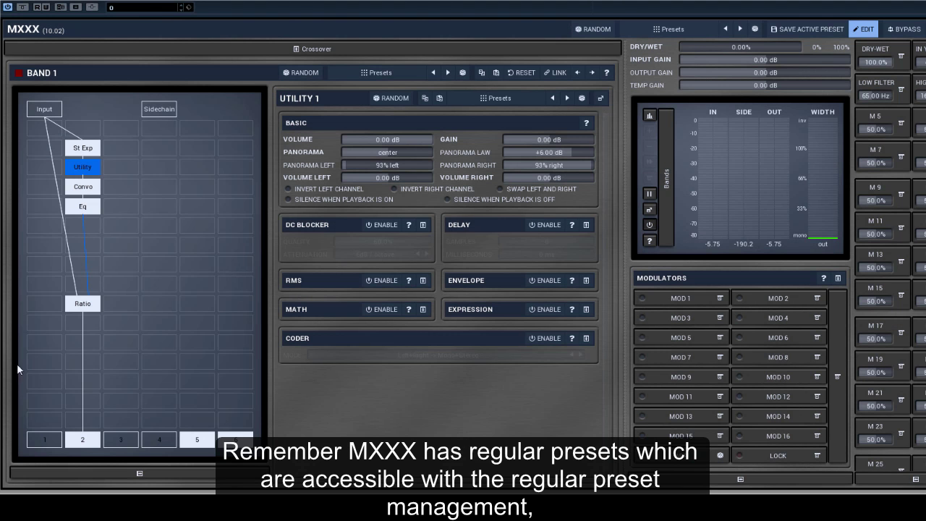
Step: Load 'Subdirectory determination' (Chorus into VinRotary) from the Modulation folder of regular presets
{"action": "left_click", "coordinate": [676, 31]}
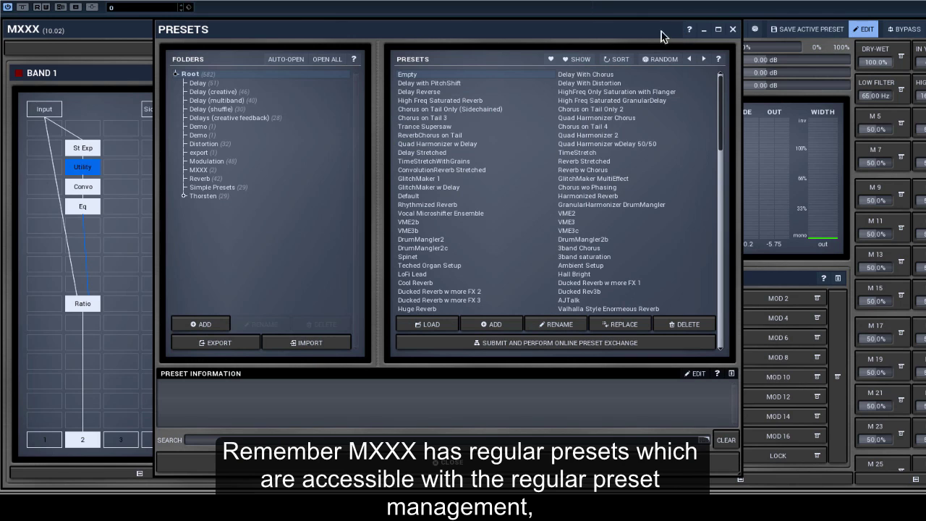
{"action": "left_click", "coordinate": [195, 84]}
{"action": "left_click", "coordinate": [207, 144]}
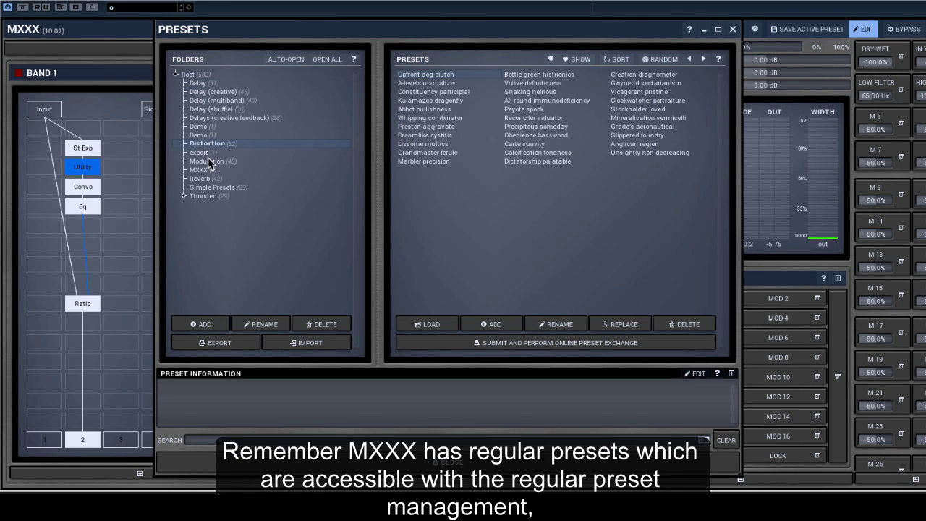
{"action": "left_click", "coordinate": [207, 162]}
{"action": "left_click", "coordinate": [439, 127]}
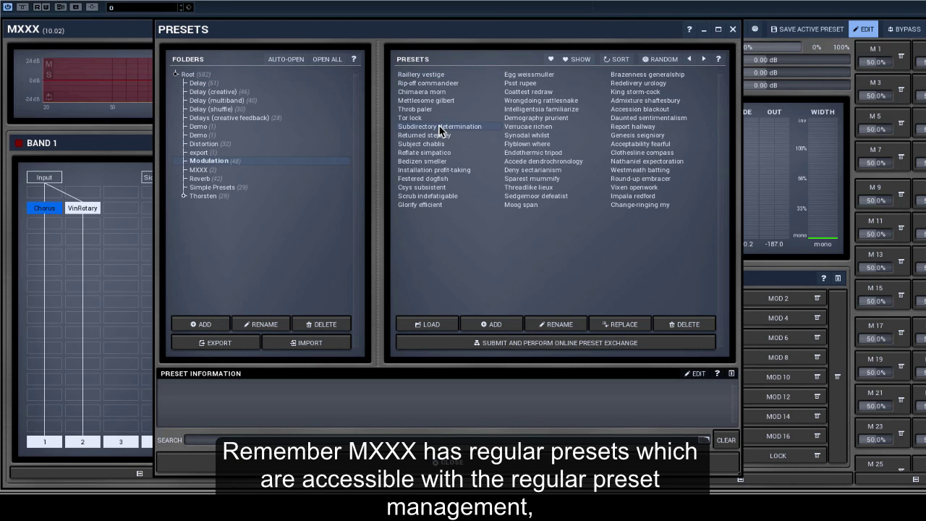
{"action": "left_click", "coordinate": [429, 463]}
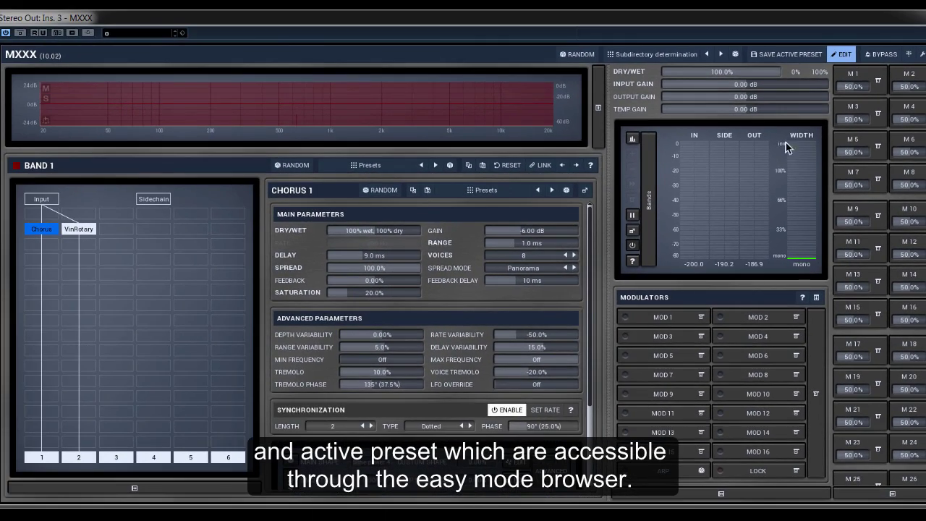
Step: Switch to easy mode and load the Cinematic Beat C active preset
{"action": "left_click", "coordinate": [835, 58]}
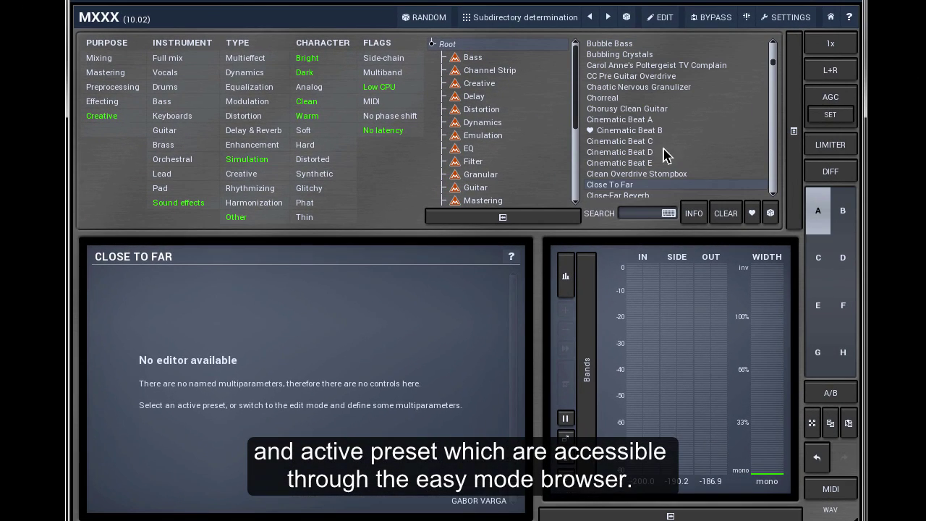
{"action": "left_click", "coordinate": [651, 141]}
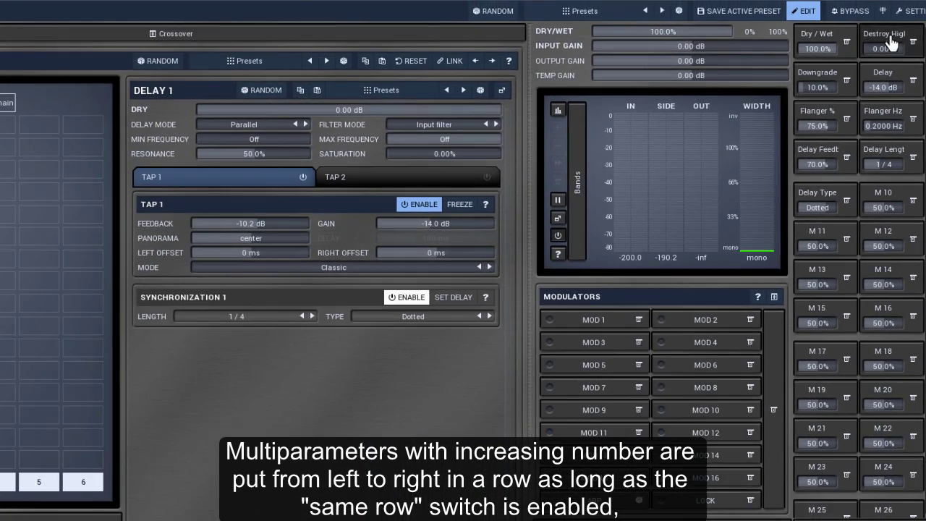
{"action": "left_click", "coordinate": [881, 35]}
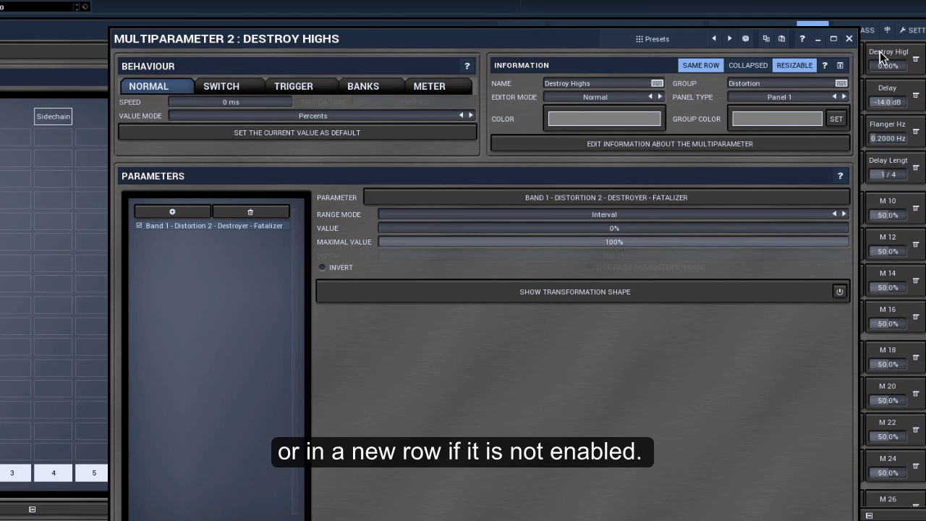
{"action": "left_click", "coordinate": [884, 57]}
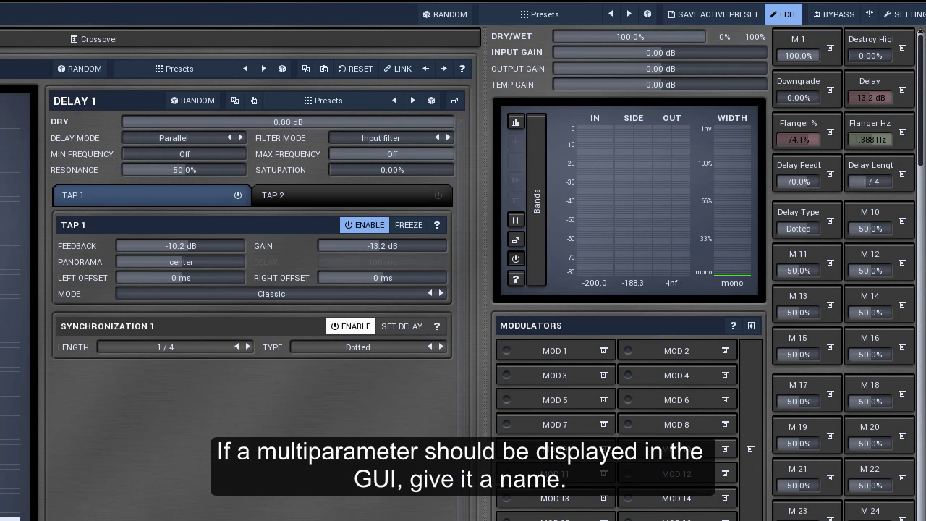
Step: Rename multiparameter M 1 to 'MyDryWet' and check its knob in the easy view
{"action": "left_click", "coordinate": [795, 42]}
{"action": "left_click", "coordinate": [579, 170]}
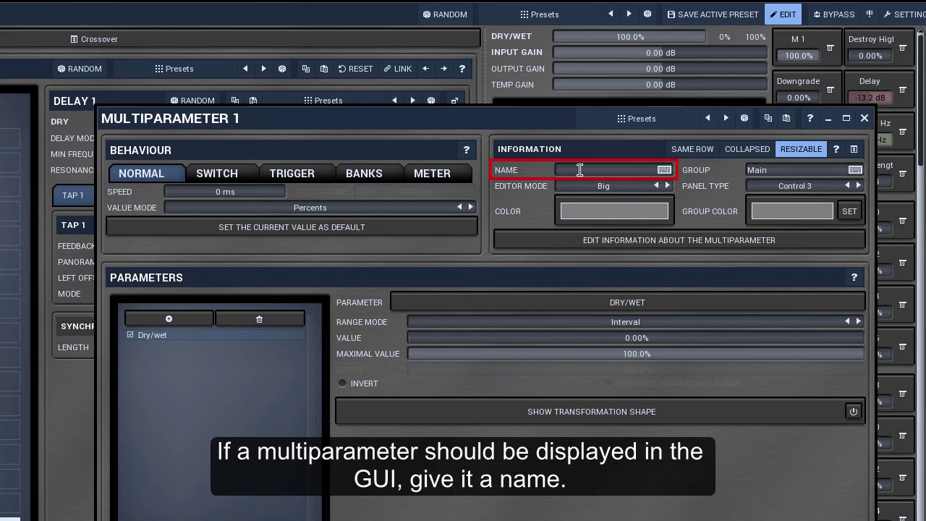
{"action": "key", "text": "BackSpace"}
{"action": "key", "text": "BackSpace"}
{"action": "type", "text": "yDryWet"}
{"action": "key", "text": "Return"}
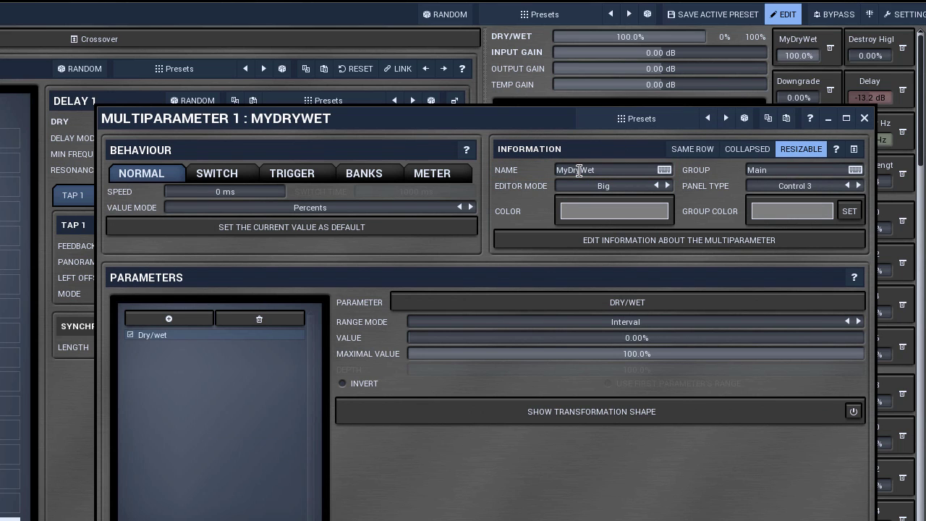
{"action": "left_click", "coordinate": [864, 118]}
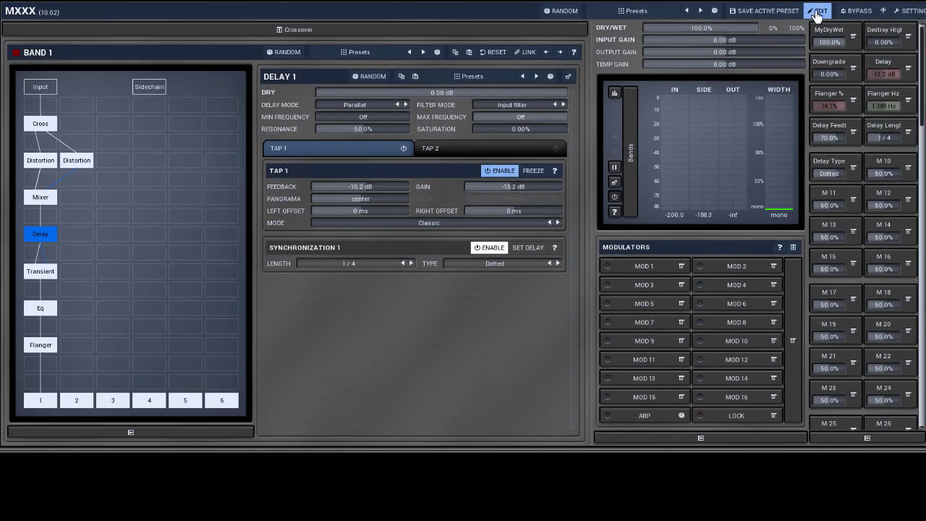
{"action": "left_click", "coordinate": [816, 16]}
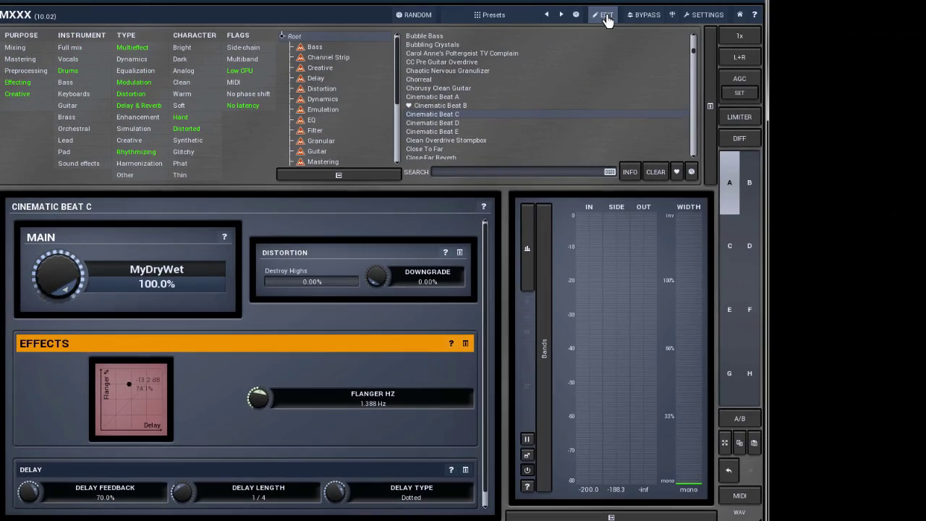
{"action": "left_click", "coordinate": [606, 15]}
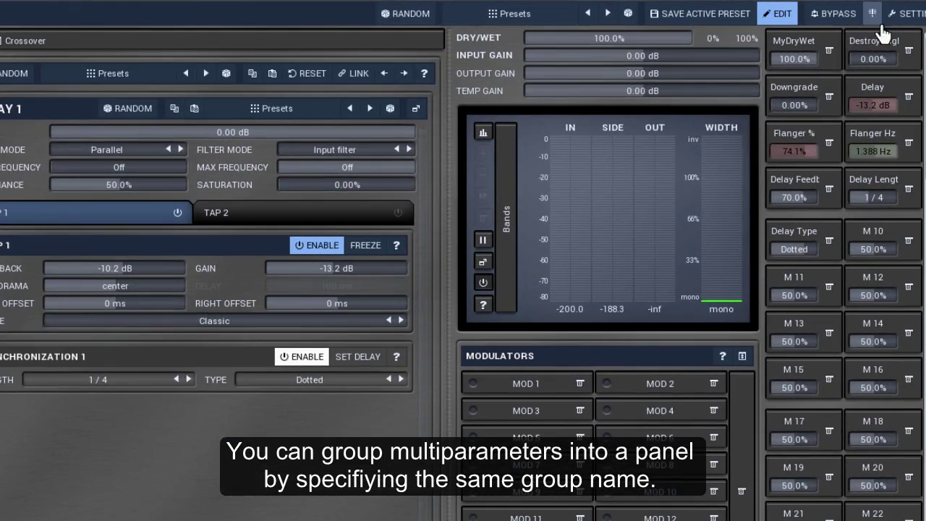
{"action": "left_click", "coordinate": [878, 42]}
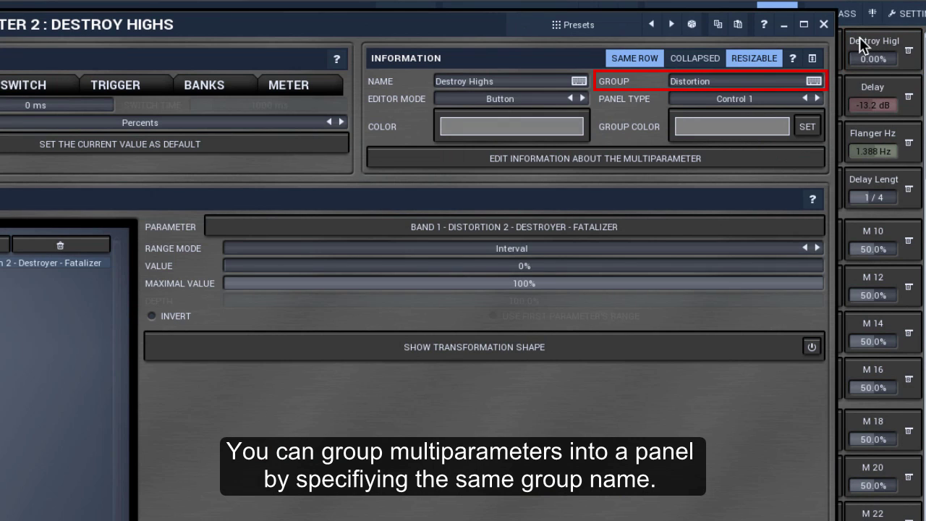
{"action": "left_click", "coordinate": [823, 25]}
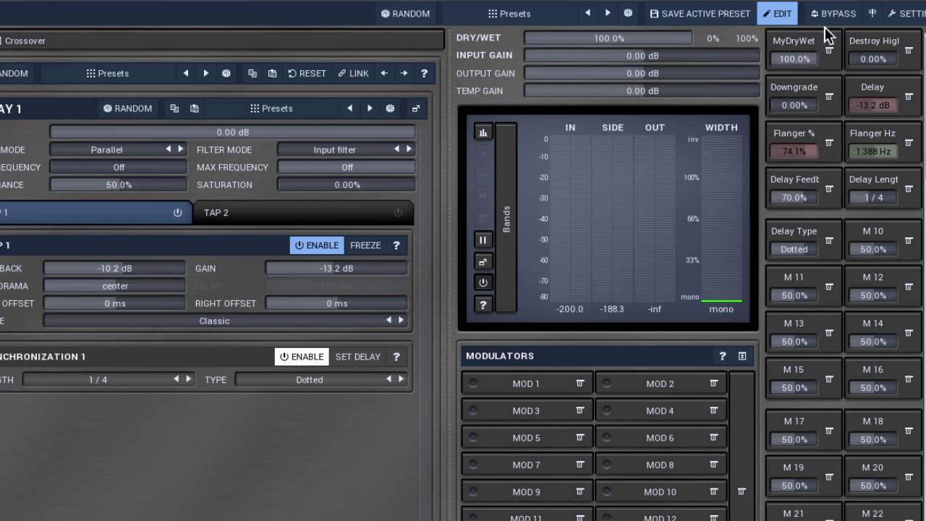
{"action": "left_click", "coordinate": [787, 89]}
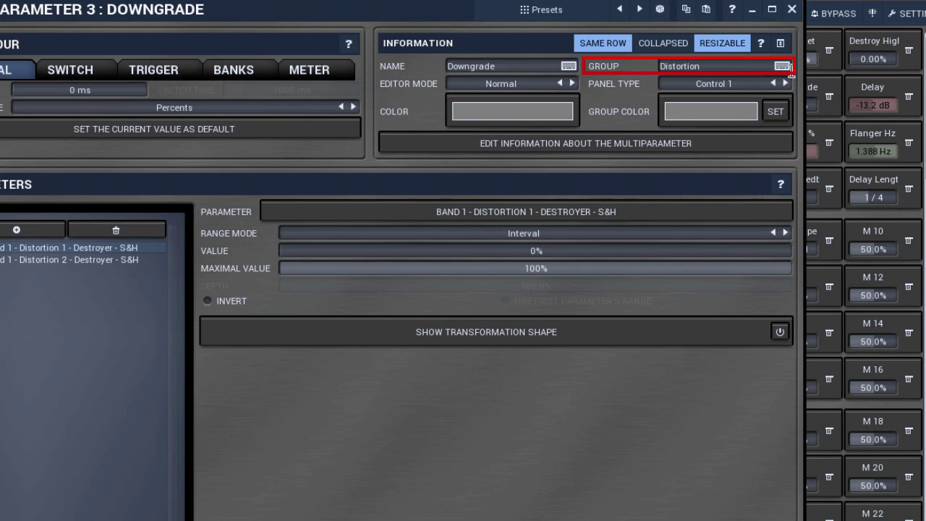
{"action": "left_click", "coordinate": [791, 10]}
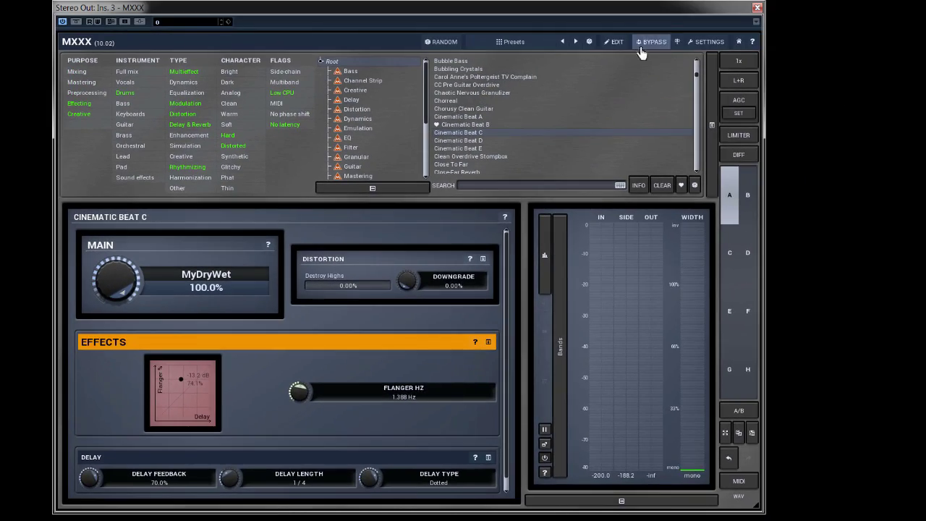
Step: Review the Delay multiparameter's controller types and the available panel styles
{"action": "left_click", "coordinate": [614, 41]}
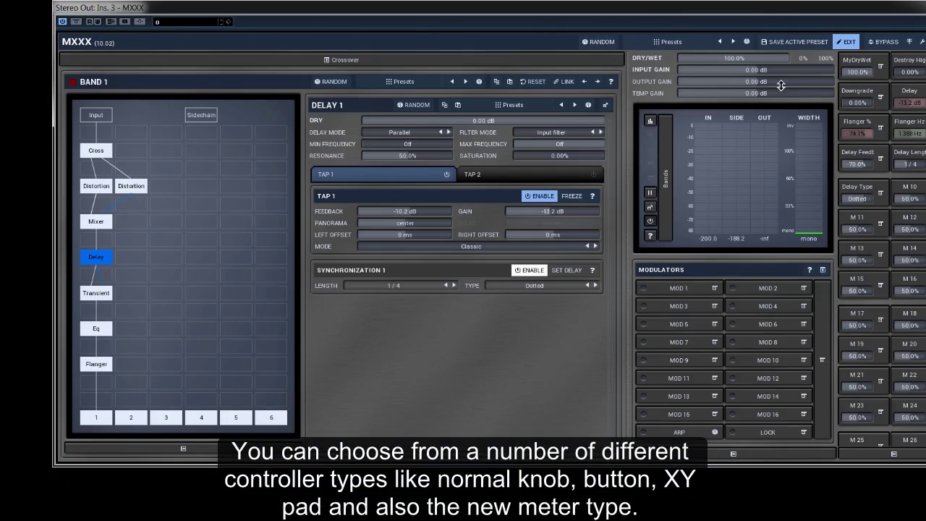
{"action": "left_click", "coordinate": [907, 95]}
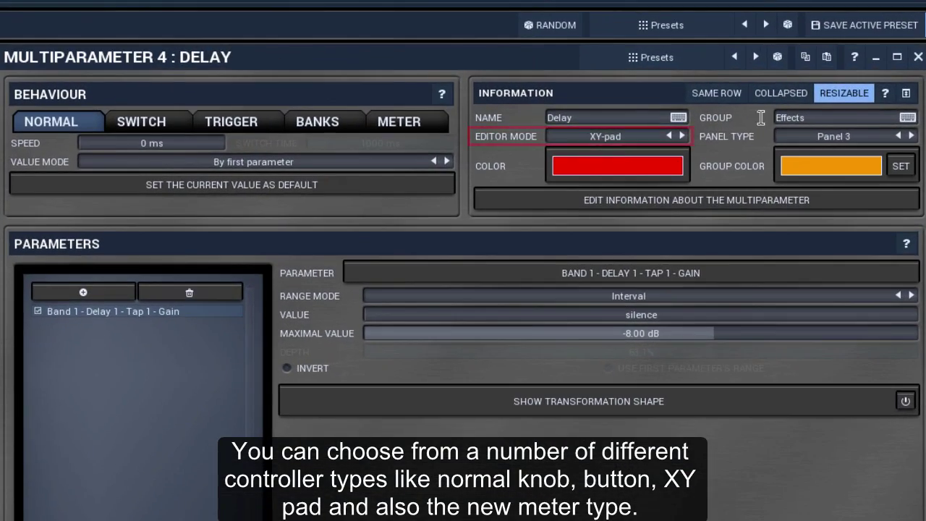
{"action": "left_click", "coordinate": [616, 138]}
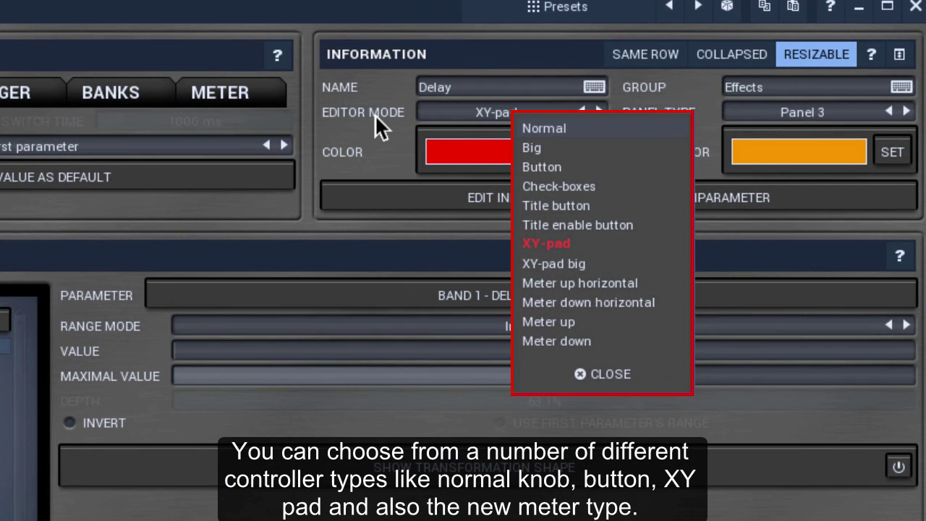
{"action": "left_click", "coordinate": [914, 7]}
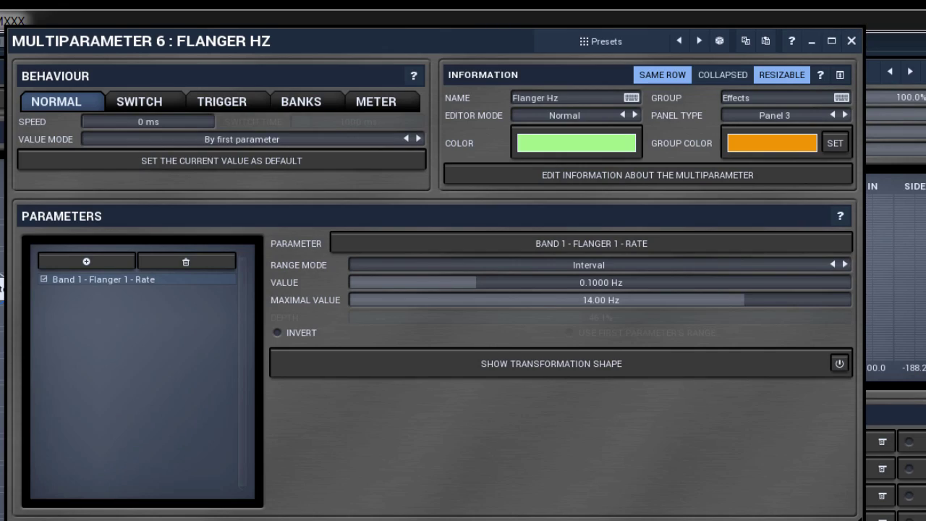
{"action": "left_click", "coordinate": [724, 113]}
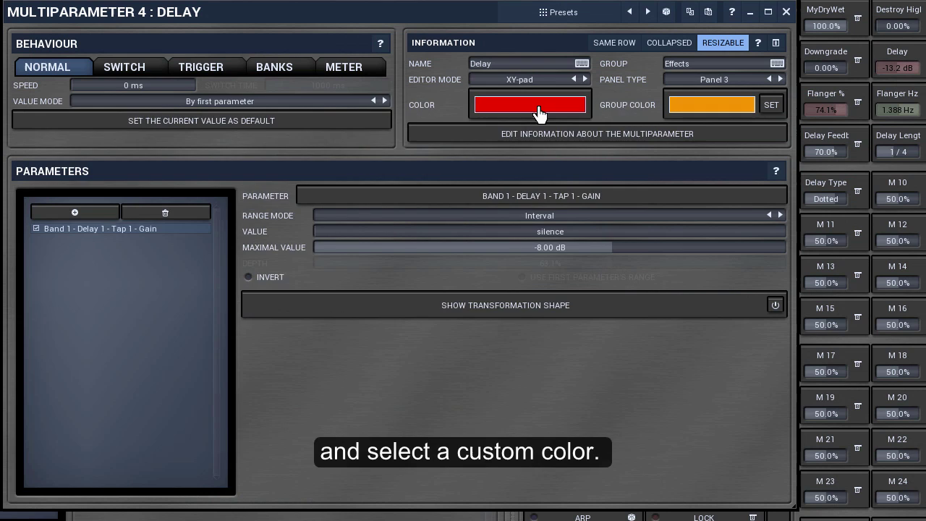
Step: Set the Delay multiparameter's colour and group colour both to magenta
{"action": "left_click", "coordinate": [536, 105]}
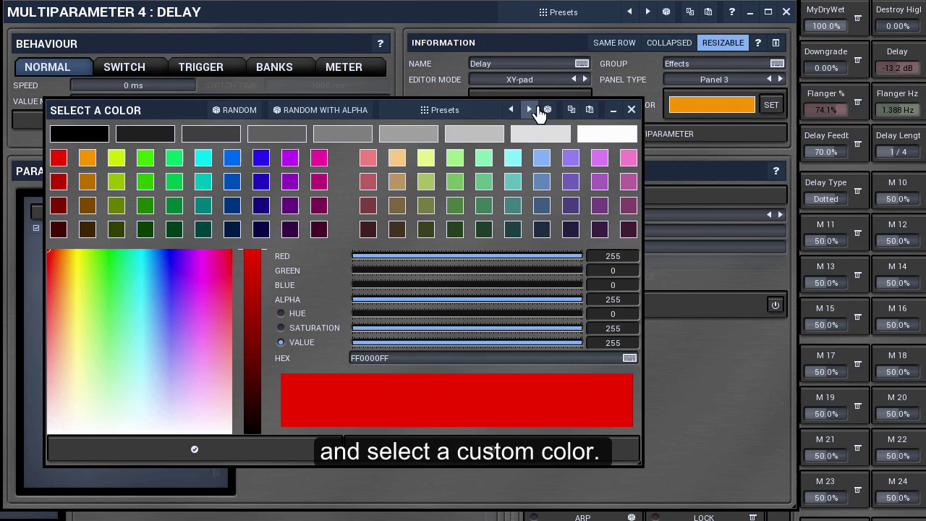
{"action": "left_click", "coordinate": [299, 454]}
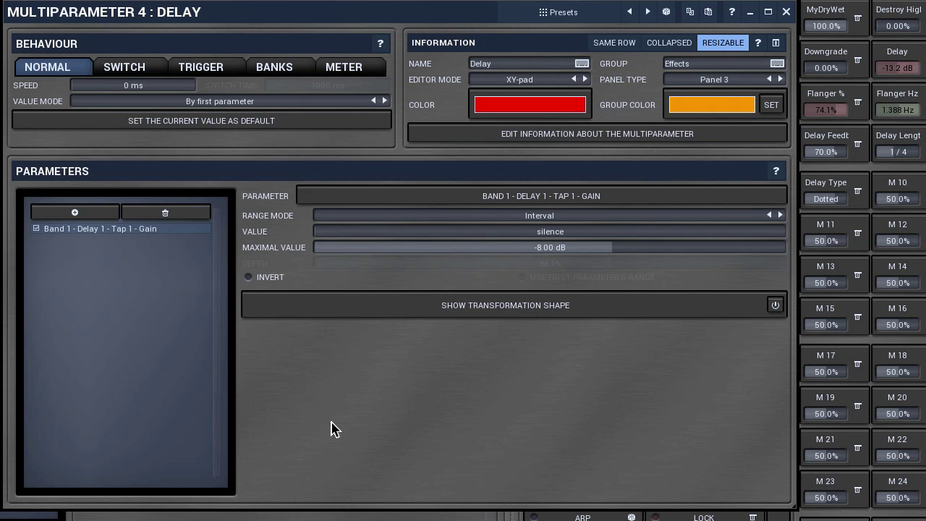
{"action": "left_click", "coordinate": [679, 109]}
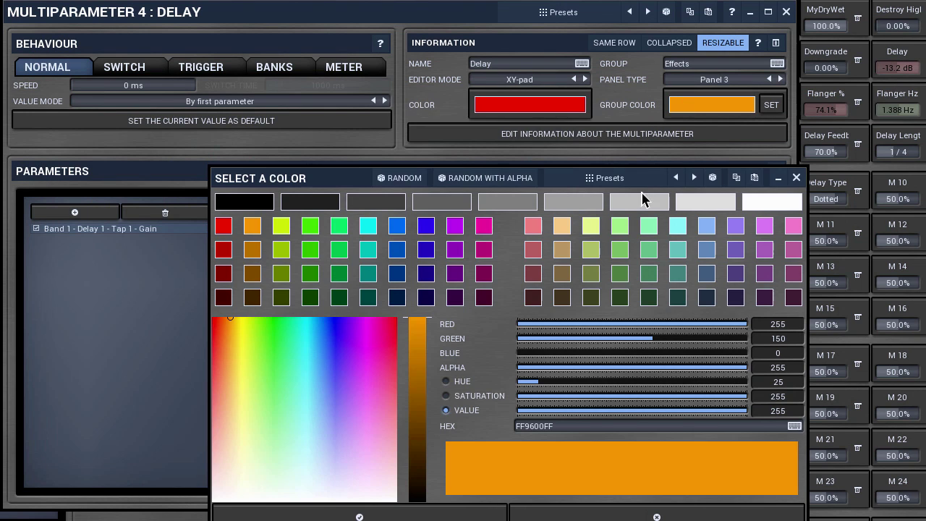
{"action": "left_click", "coordinate": [443, 518]}
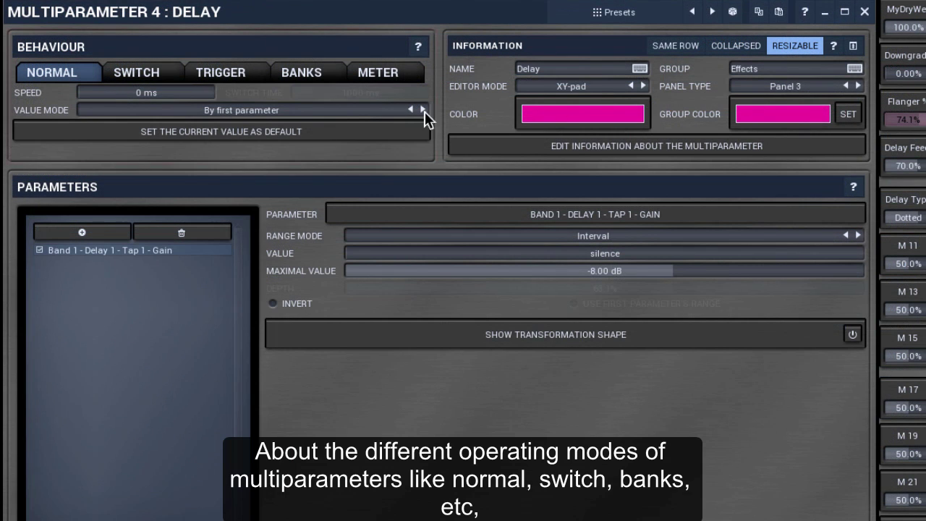
Step: Cycle the Delay multiparameter through Switch, Trigger, Banks and Meter behaviour modes
{"action": "left_click", "coordinate": [135, 76]}
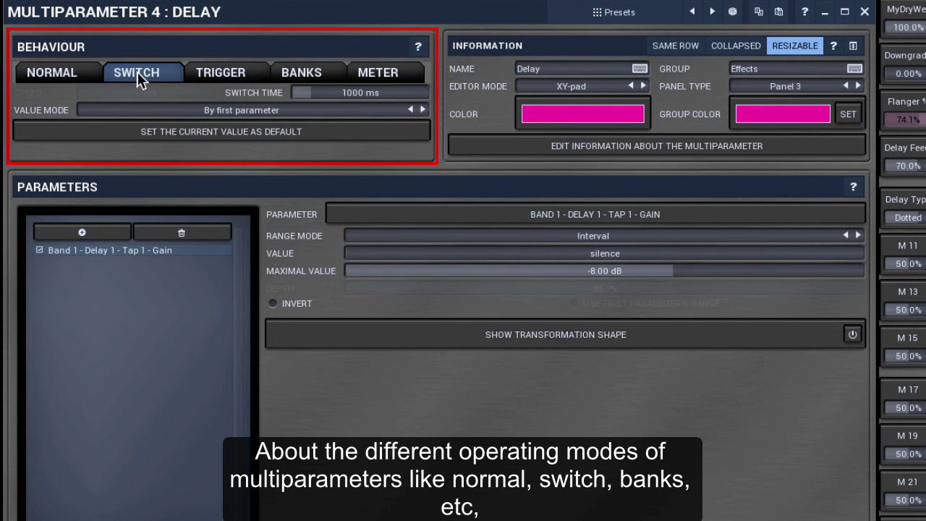
{"action": "left_click", "coordinate": [234, 73]}
{"action": "left_click", "coordinate": [301, 73]}
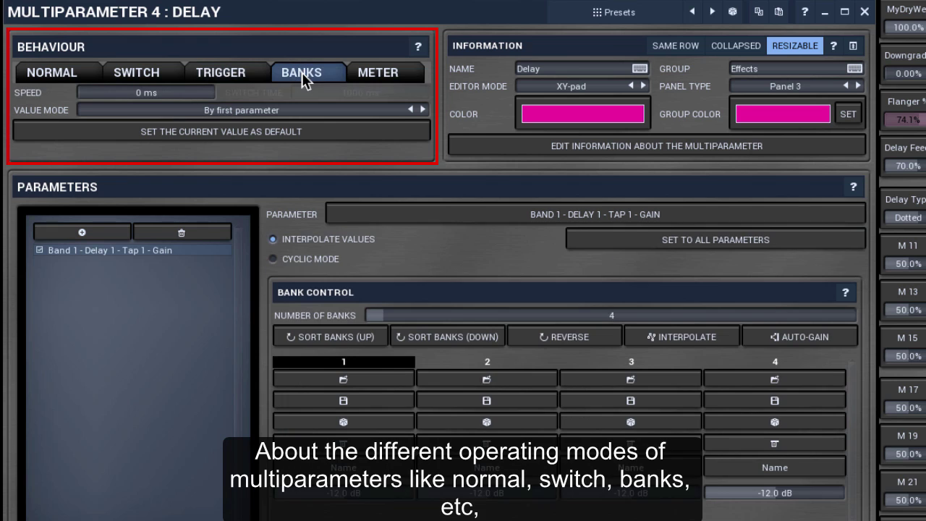
{"action": "left_click", "coordinate": [372, 72]}
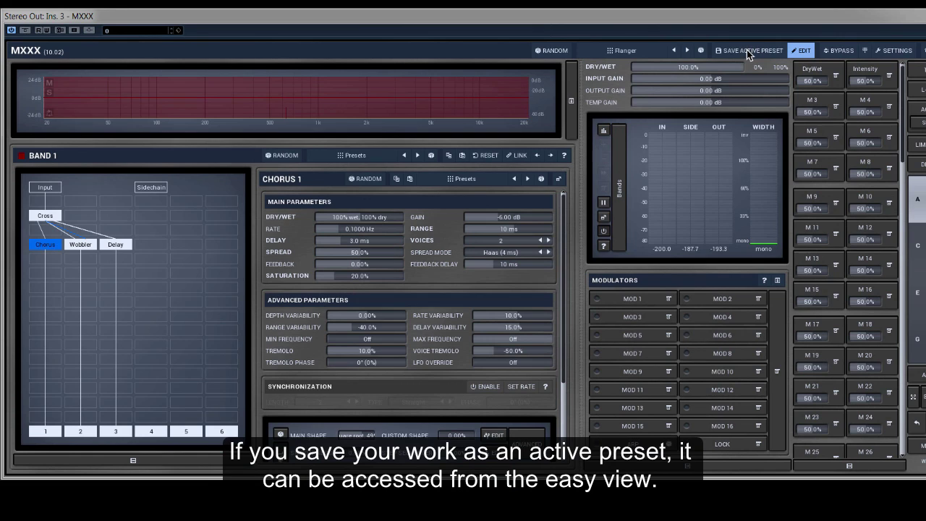
Step: Start an active preset save tagged Effecting, Vocals, Drums, Bass, Creative, Analog and Glitchy
{"action": "left_click", "coordinate": [747, 51]}
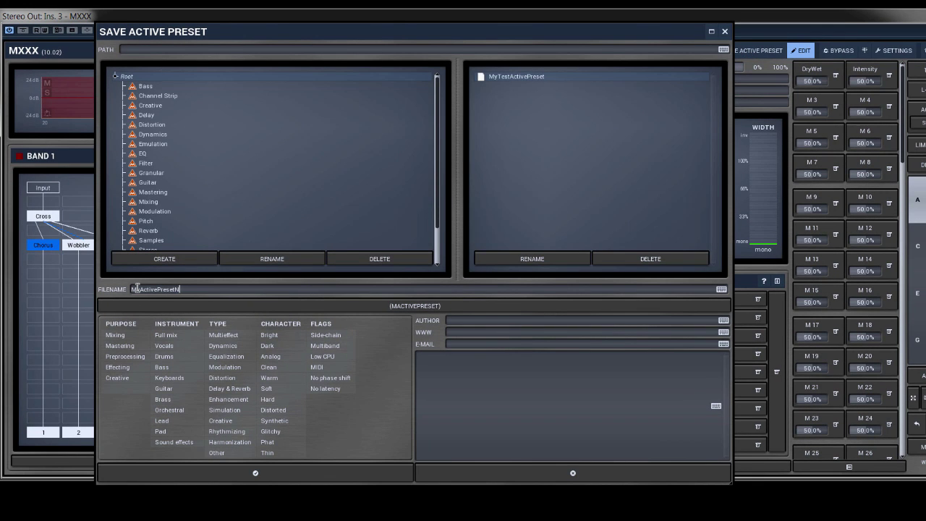
{"action": "left_click", "coordinate": [174, 367]}
{"action": "left_click", "coordinate": [167, 344]}
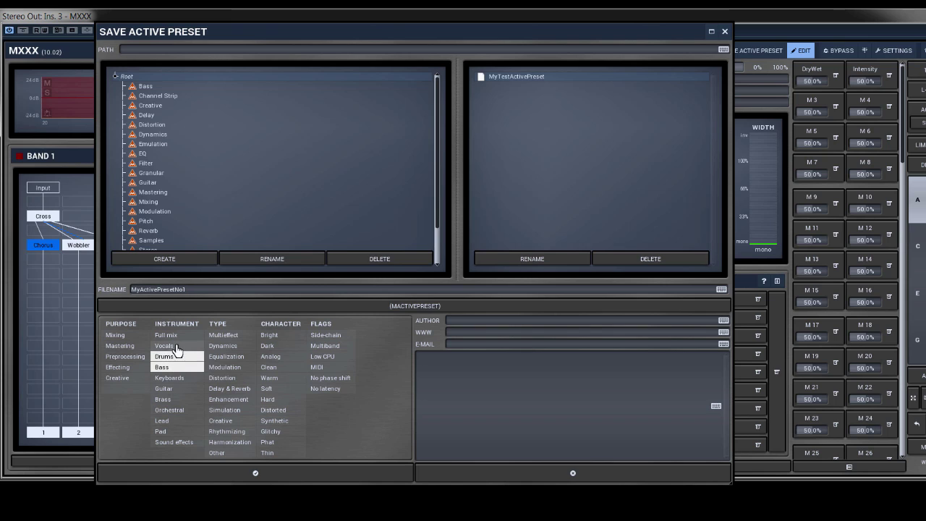
{"action": "left_click", "coordinate": [135, 368]}
{"action": "left_click", "coordinate": [269, 356]}
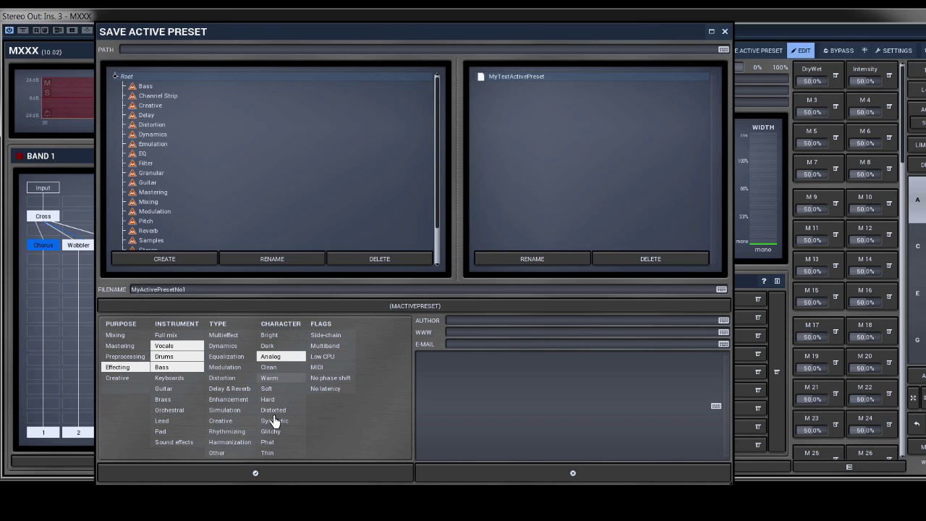
{"action": "left_click", "coordinate": [274, 431]}
{"action": "left_click", "coordinate": [248, 422]}
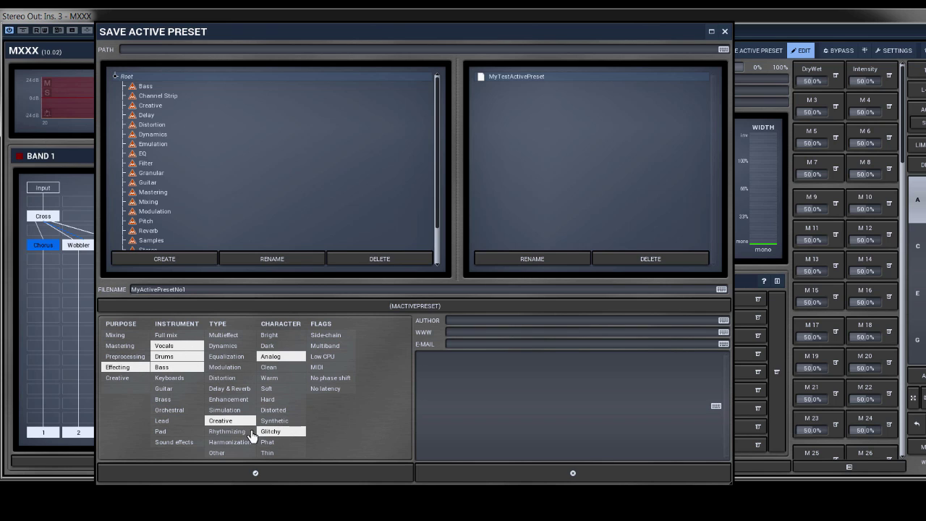
Step: Enter 'Thats Me' as author and save the active preset MyActivePresetNo1
{"action": "left_click", "coordinate": [478, 317]}
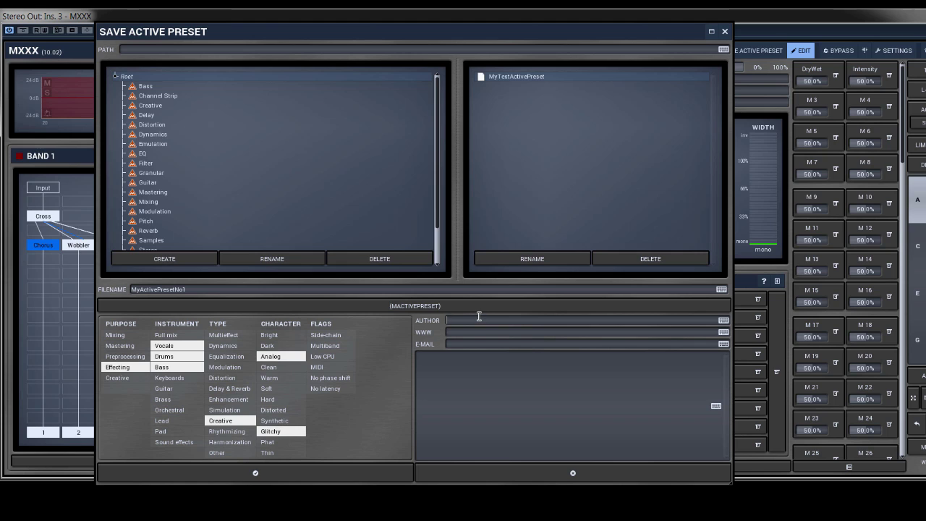
{"action": "type", "text": "Thats Me"}
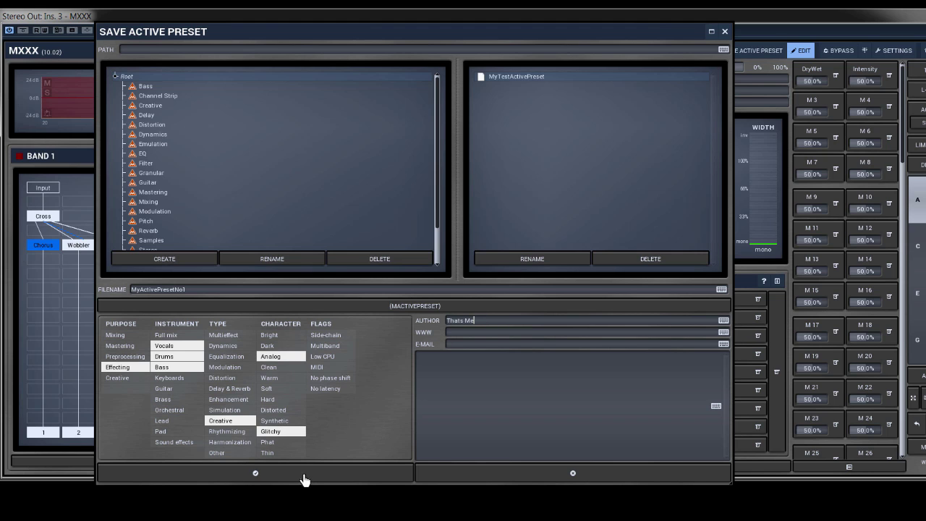
{"action": "left_click", "coordinate": [303, 479]}
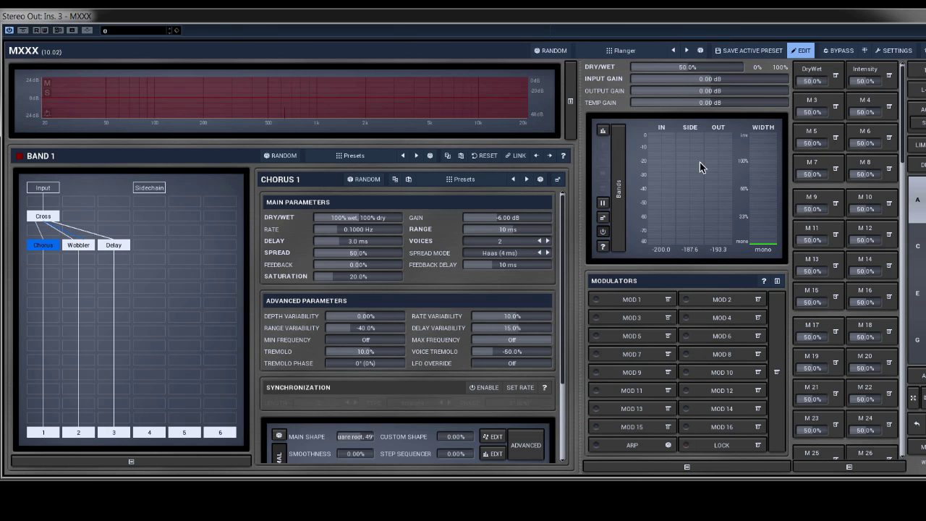
Step: Exit edit mode to show MyActivePresetNo1's easy view with its DryWet and Intensity controls
{"action": "left_click", "coordinate": [801, 52]}
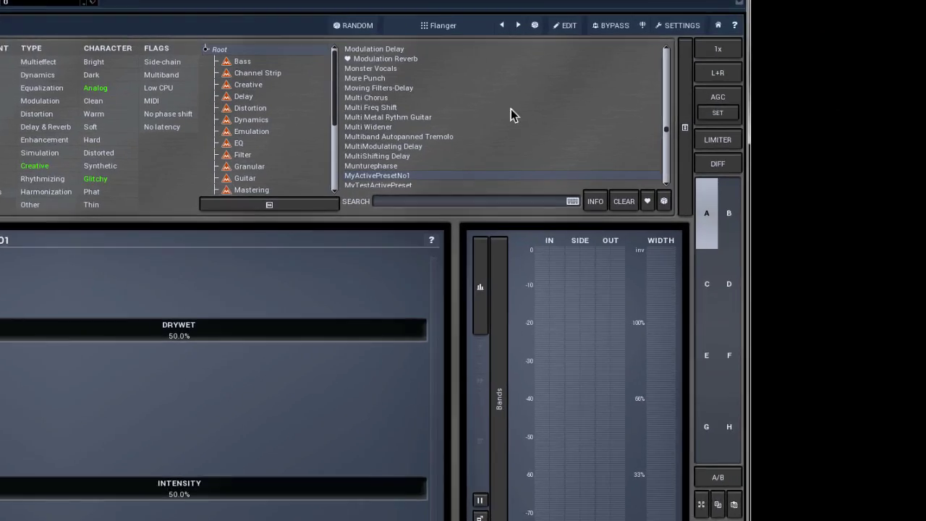